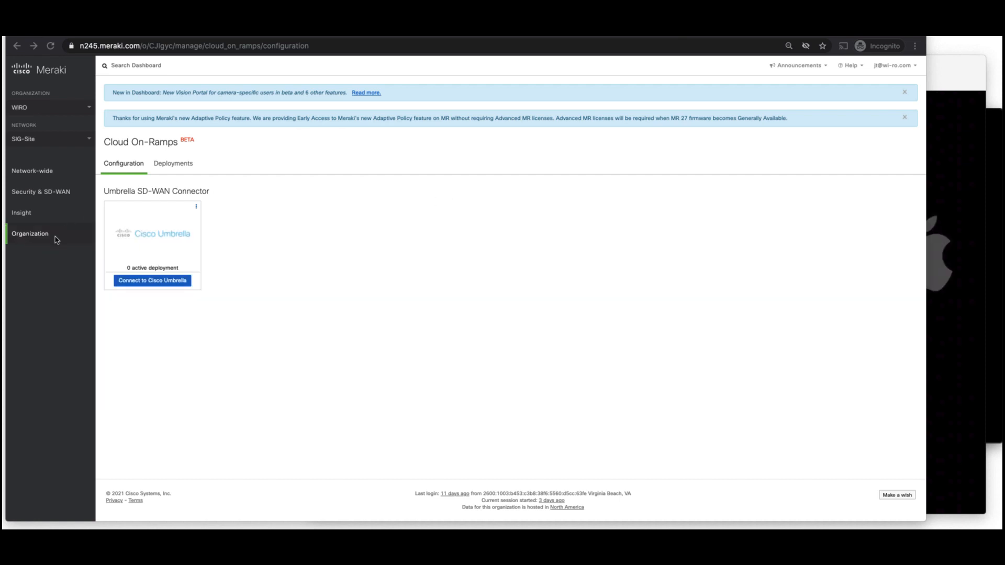
Connect the organization to Cisco Umbrella by activating the Umbrella SD-WAN Connector with the management API key and API secret
left_click(40, 239)
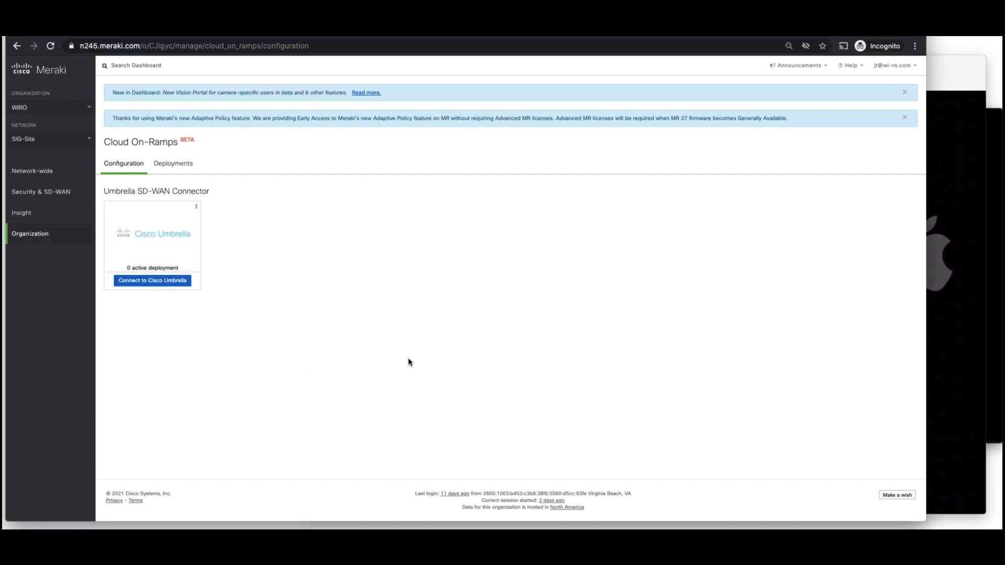
left_click(159, 286)
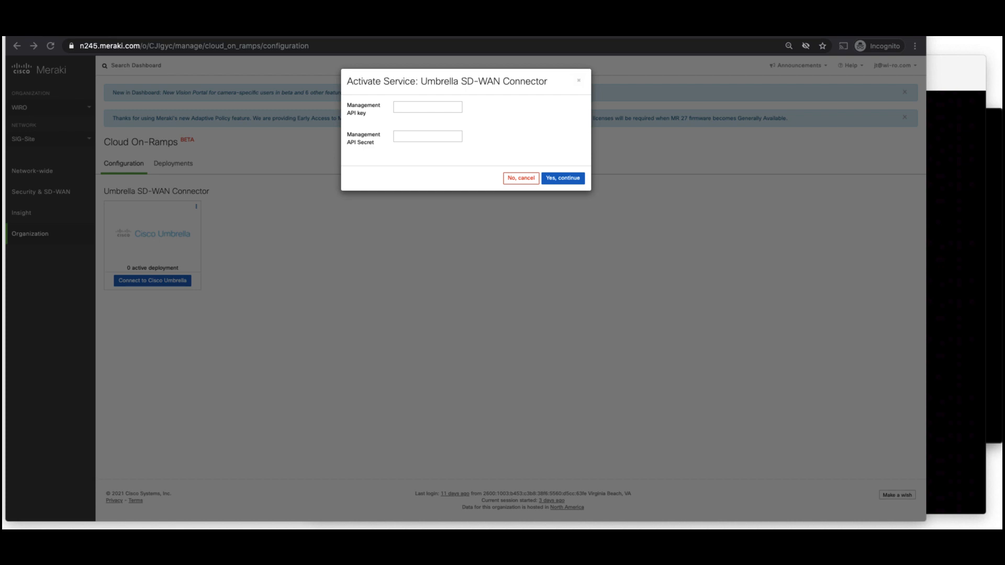
left_click(405, 107)
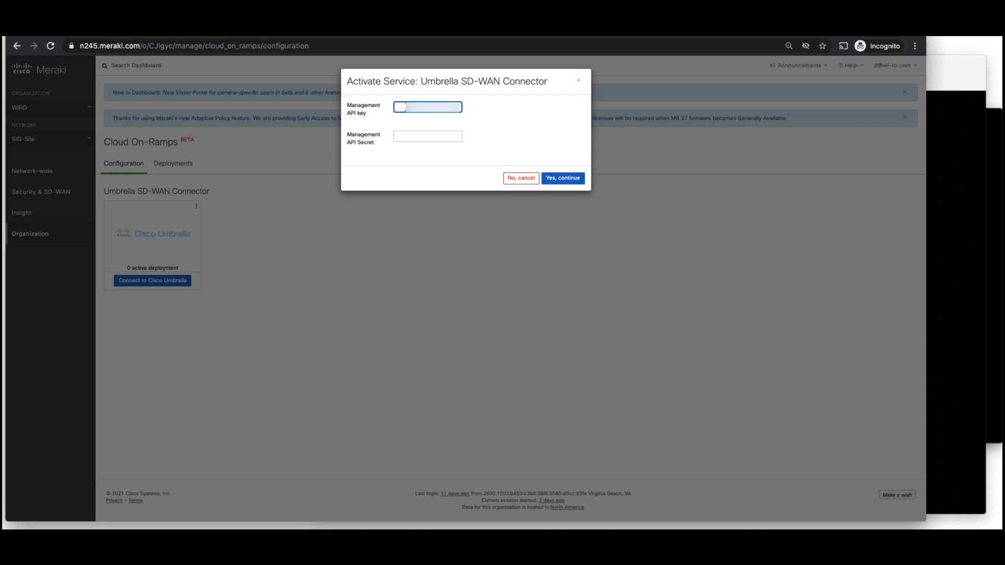
key("super+v")
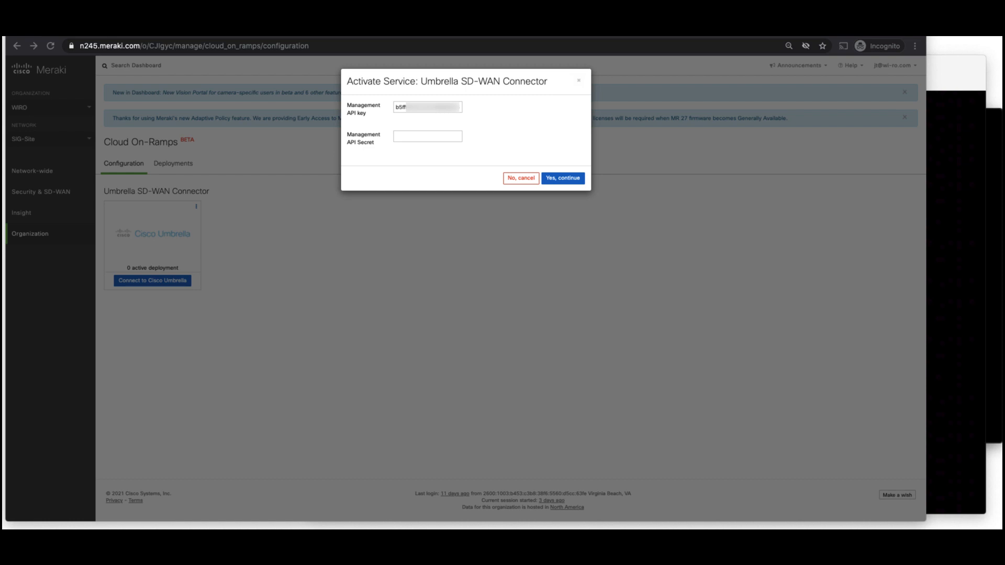
left_click(421, 137)
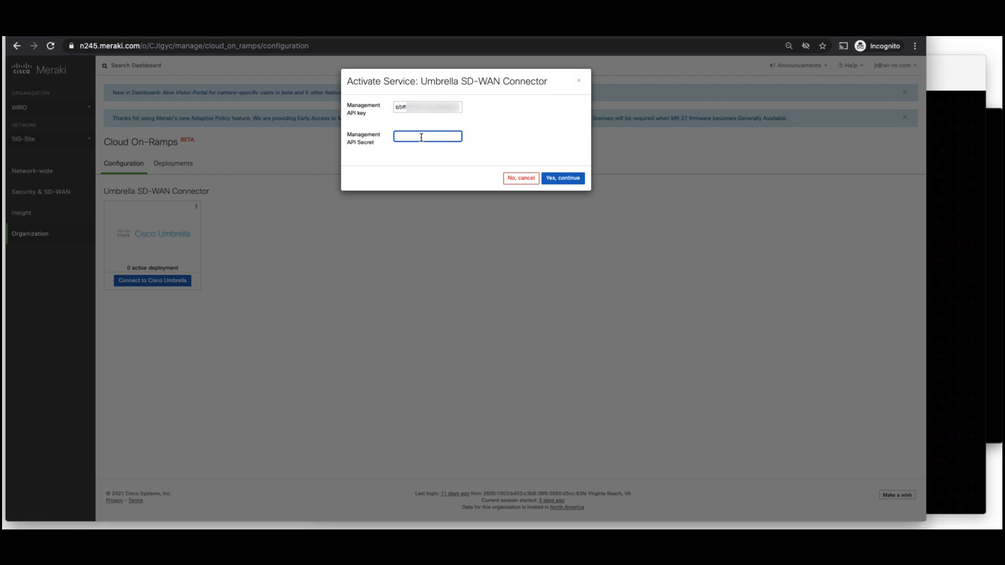
key("super+v")
left_click(566, 180)
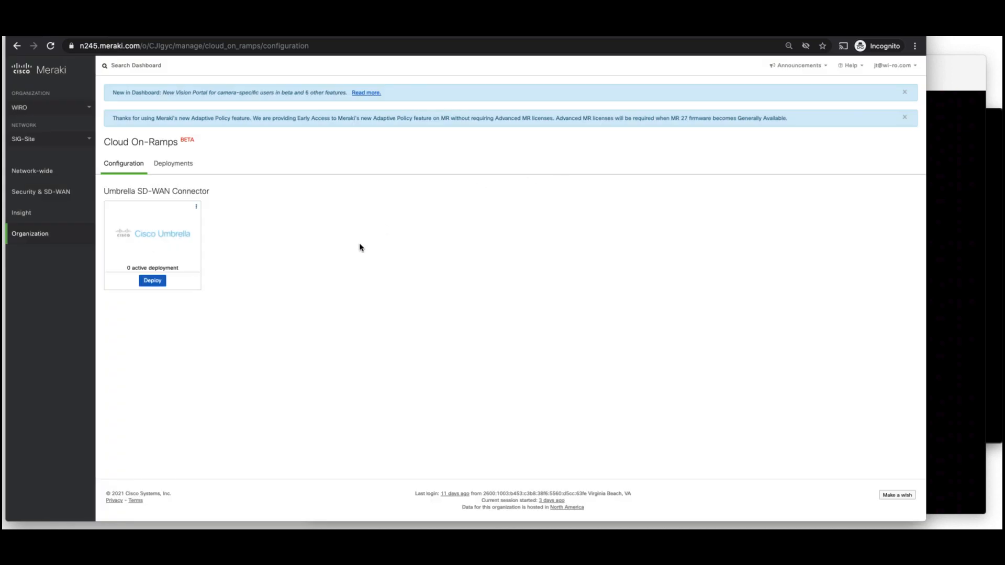
Deploy an Umbrella SD-WAN Connector network named SIG-CON1 with Los Angeles USA as primary datacenter and London UK as secondary
left_click(152, 280)
left_click(412, 109)
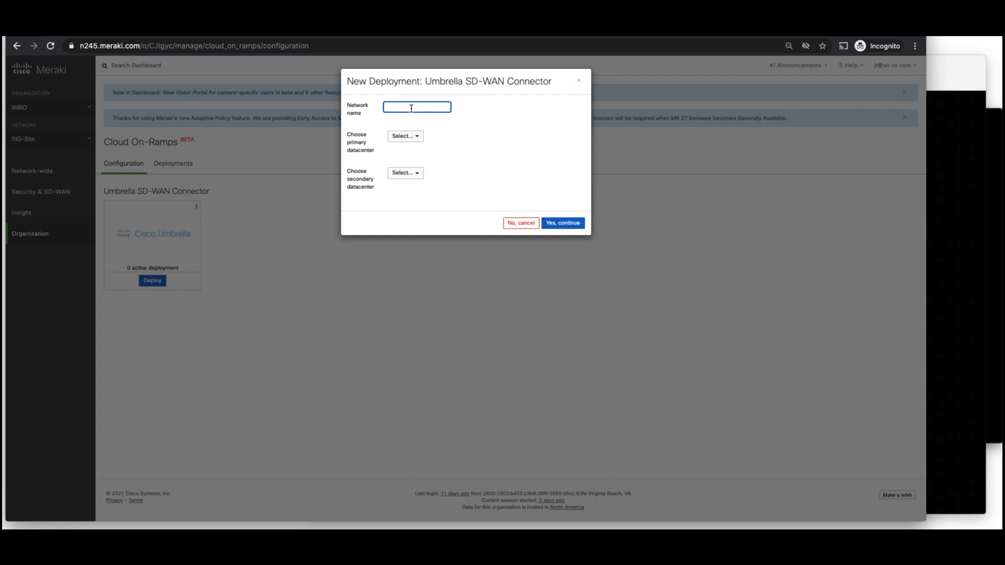
type("SIG-CON1")
left_click(412, 137)
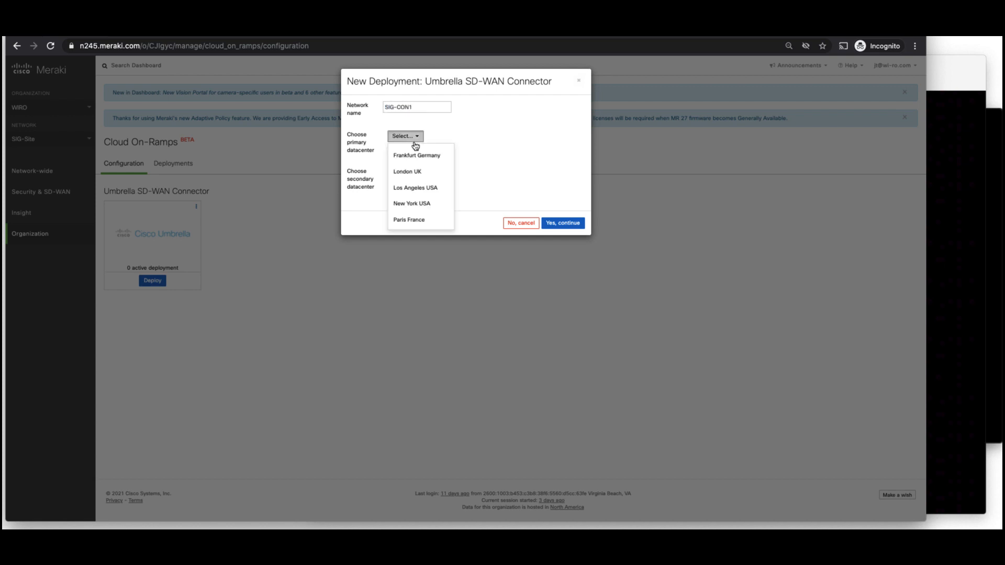
left_click(429, 189)
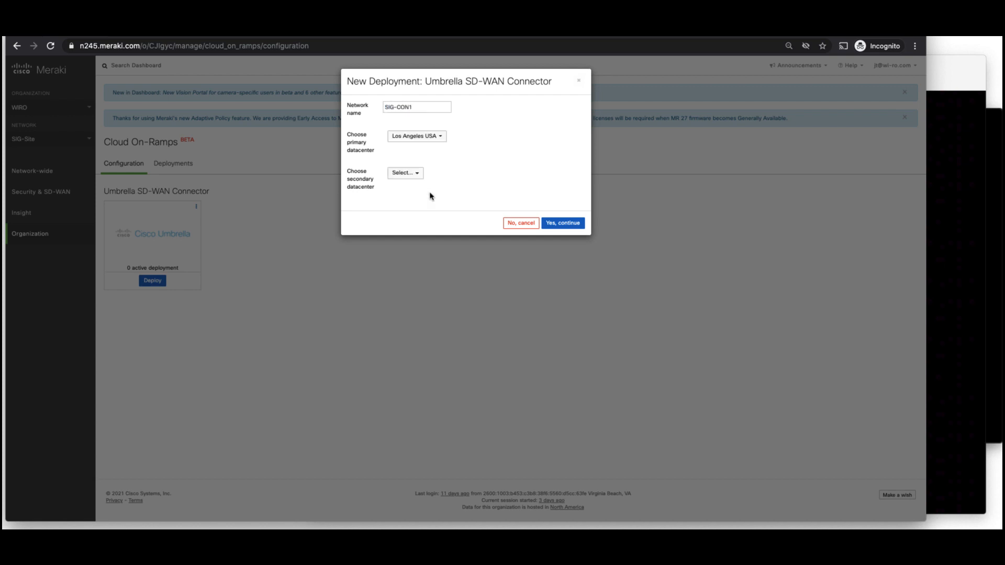
left_click(414, 174)
left_click(418, 209)
left_click(572, 227)
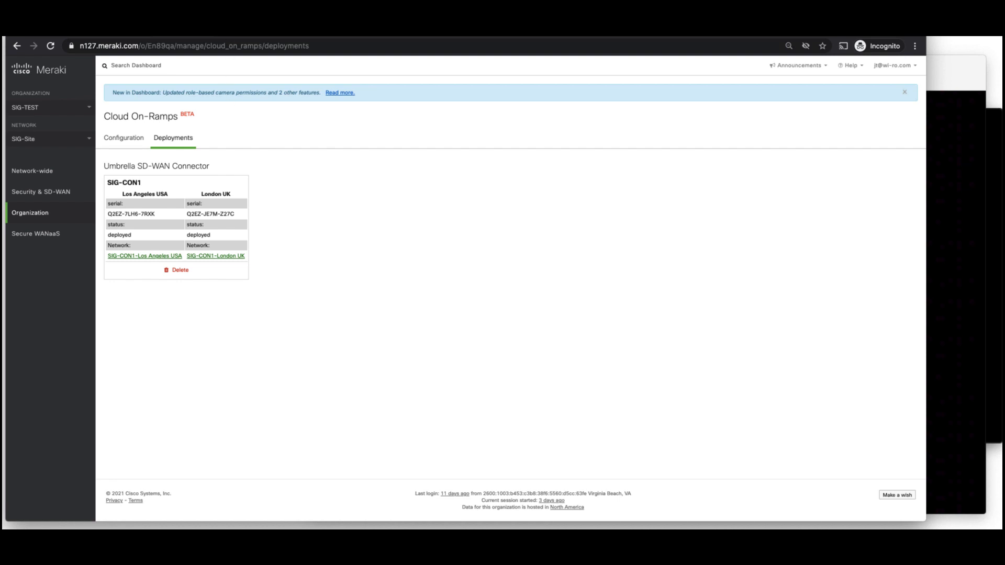
Review the SIG-CON1 Los Angeles appliance status, the organization's network overview and SIG-Site's site-to-site VPN hub settings
left_click(236, 33)
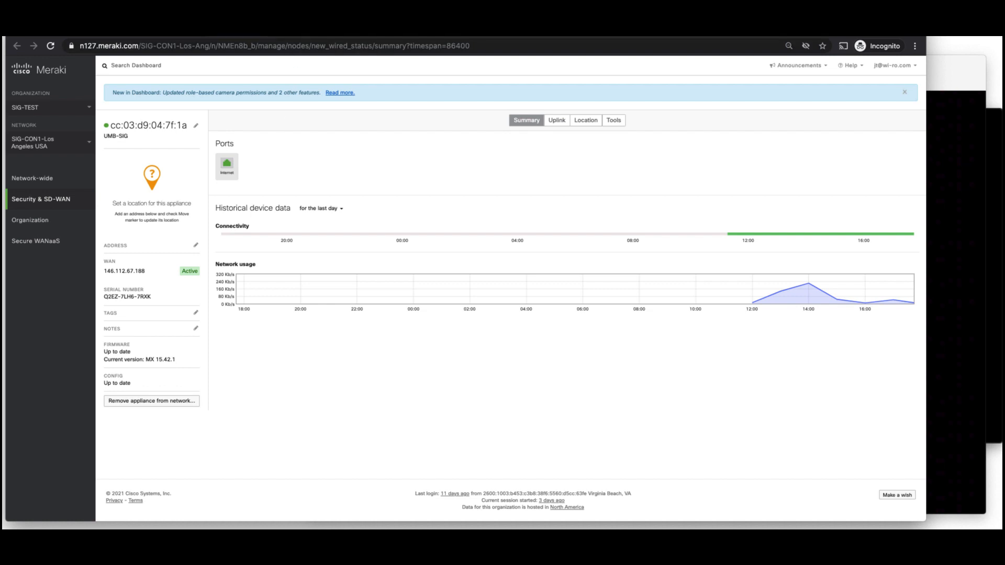
left_click(287, 33)
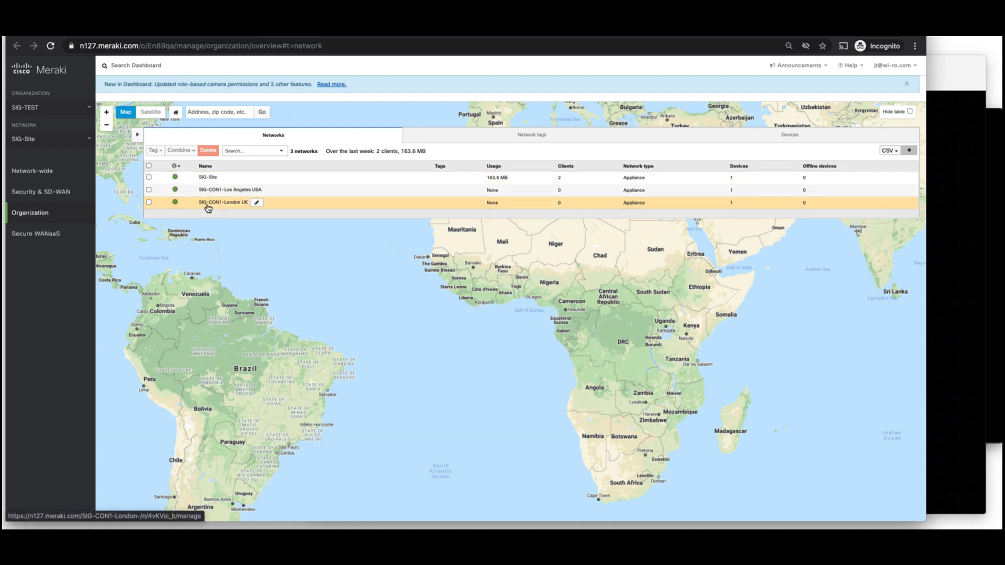
left_click(346, 30)
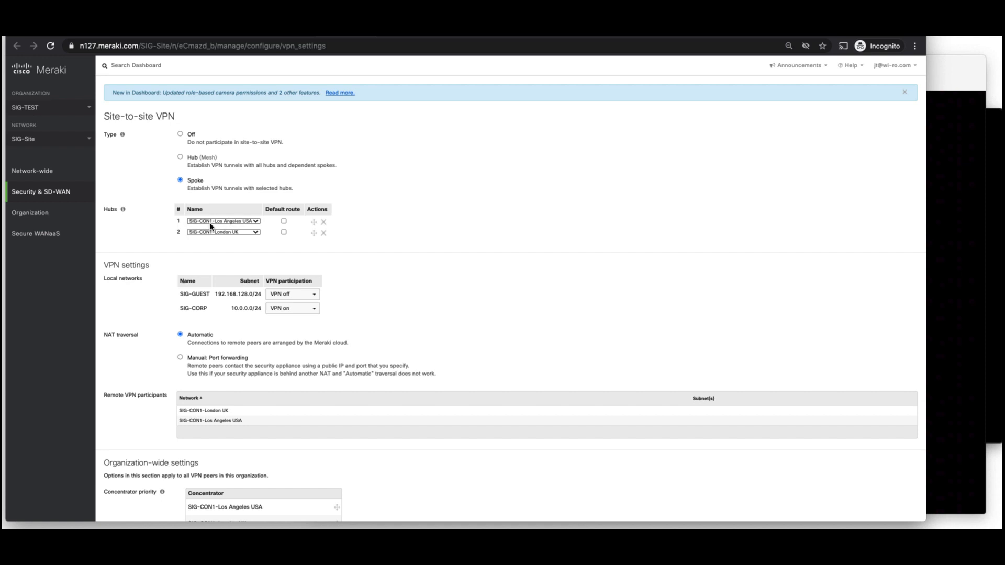
scroll(486, 199, "down", 1)
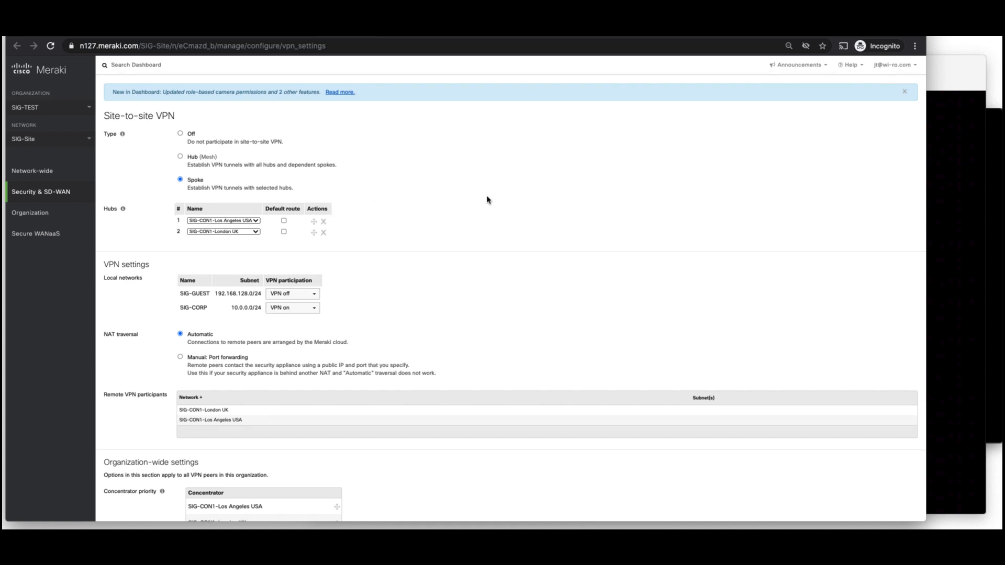
scroll(487, 199, "down", 1)
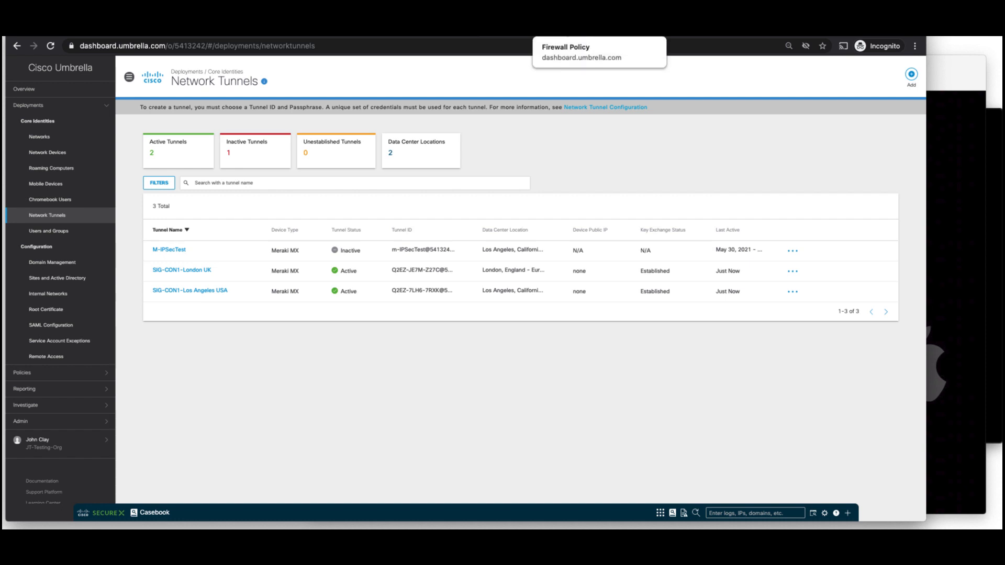
Bring up the Umbrella firewall policy and start a ping to 1.1.1.1 in the test Mac's Terminal
left_click(571, 30)
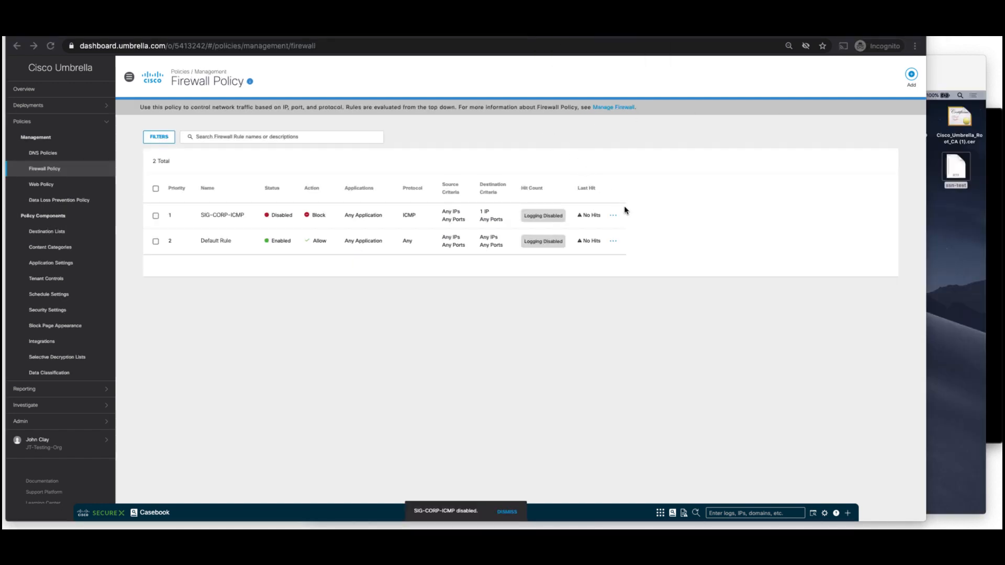
left_click(613, 219)
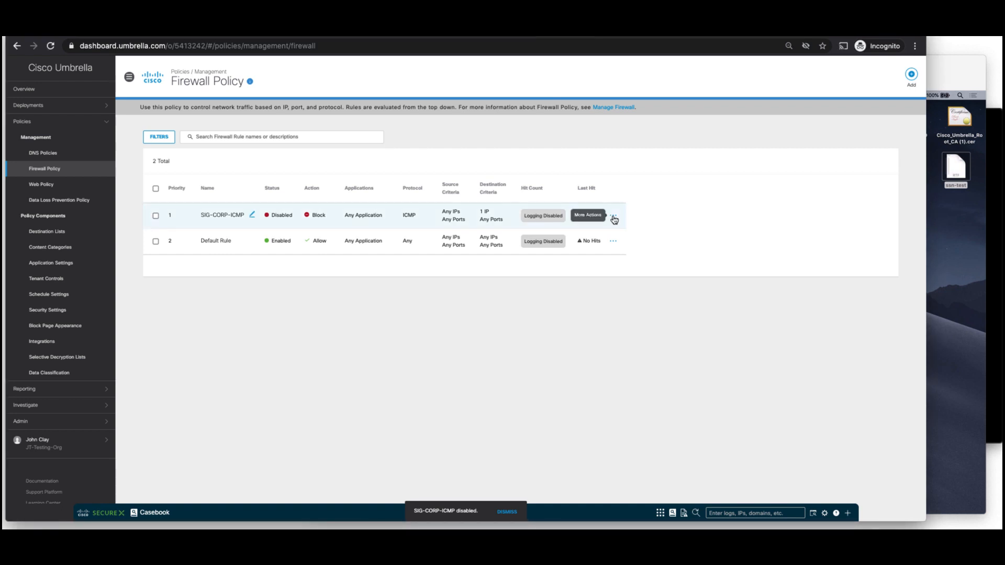
left_click(613, 216)
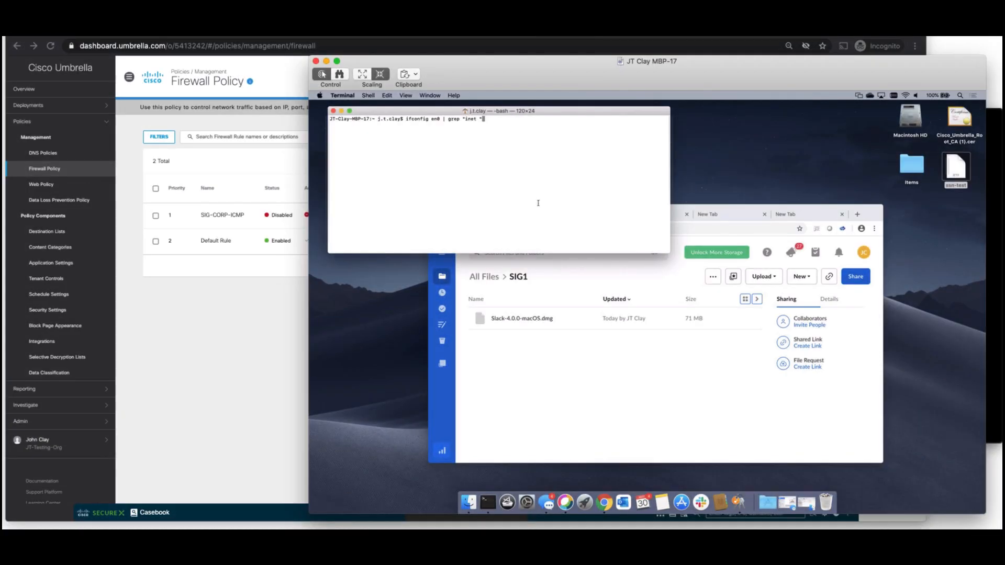
key("Up")
key("Down")
key("Up")
key("Return")
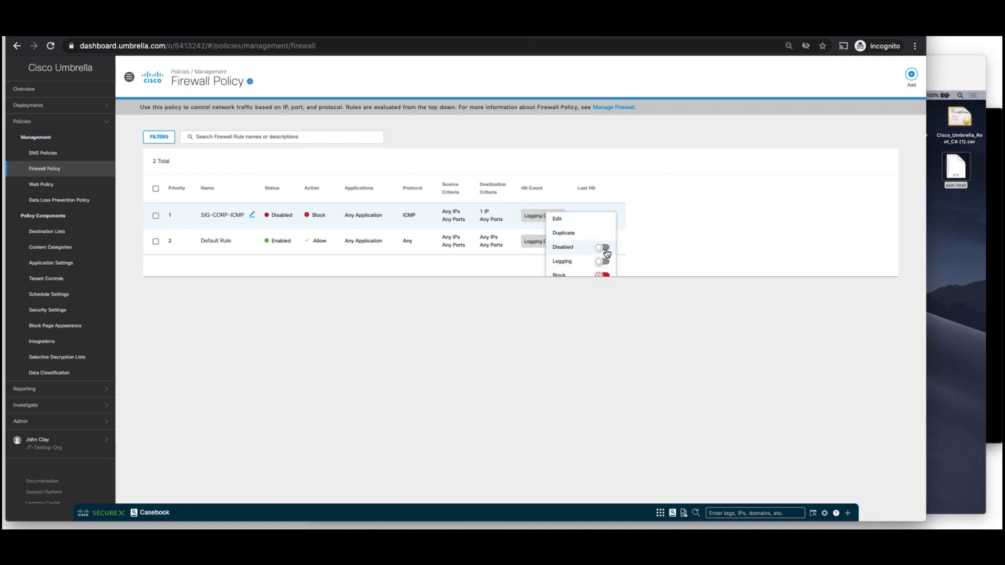
Enable the SIG-CORP-ICMP firewall rule and switch back to the test Mac to check the ping
left_click(602, 247)
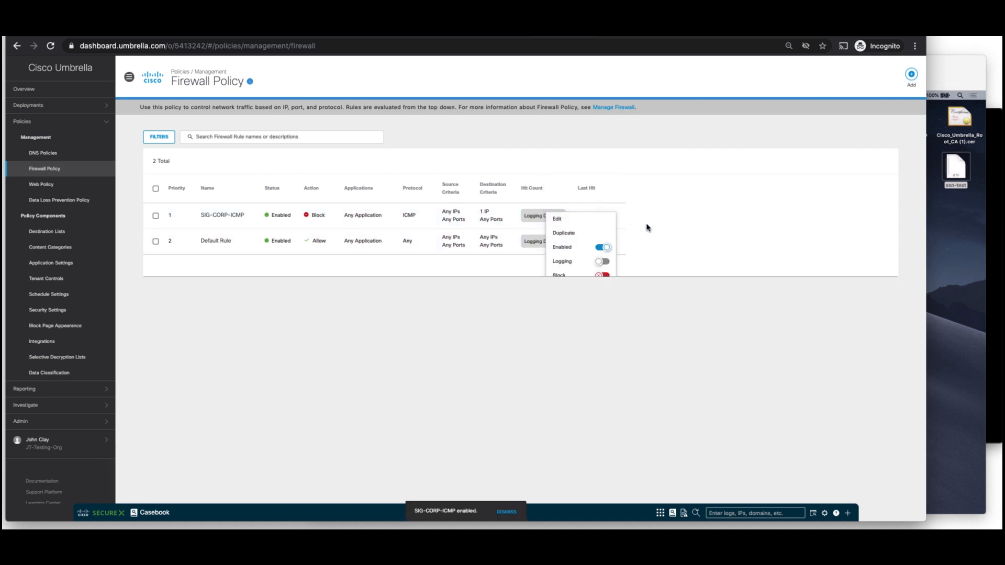
left_click(957, 280)
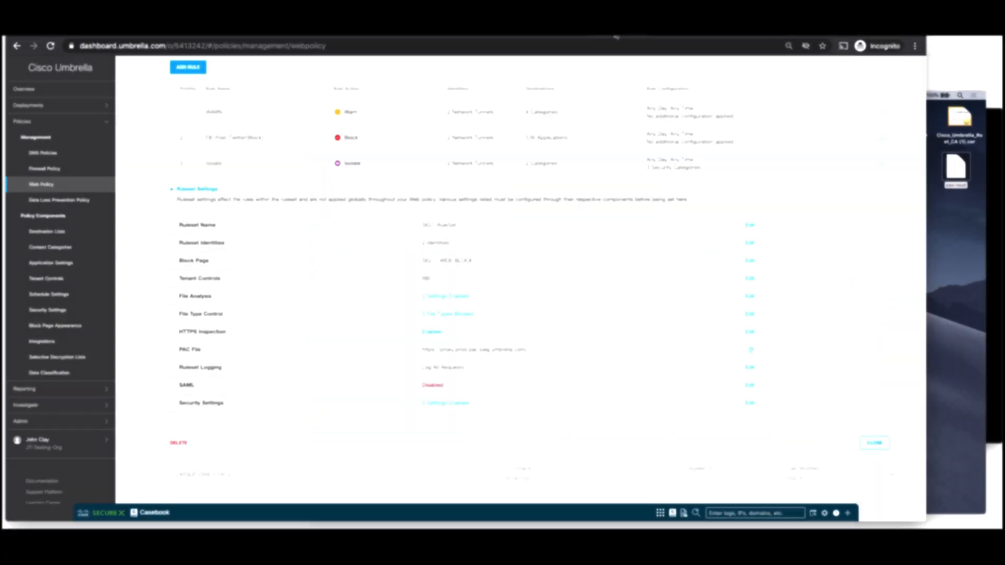
Review the rules and settings of SIG1-RuleSet in the web policy, including its ruleset identities, without changing them
scroll(513, 141, "up", 3)
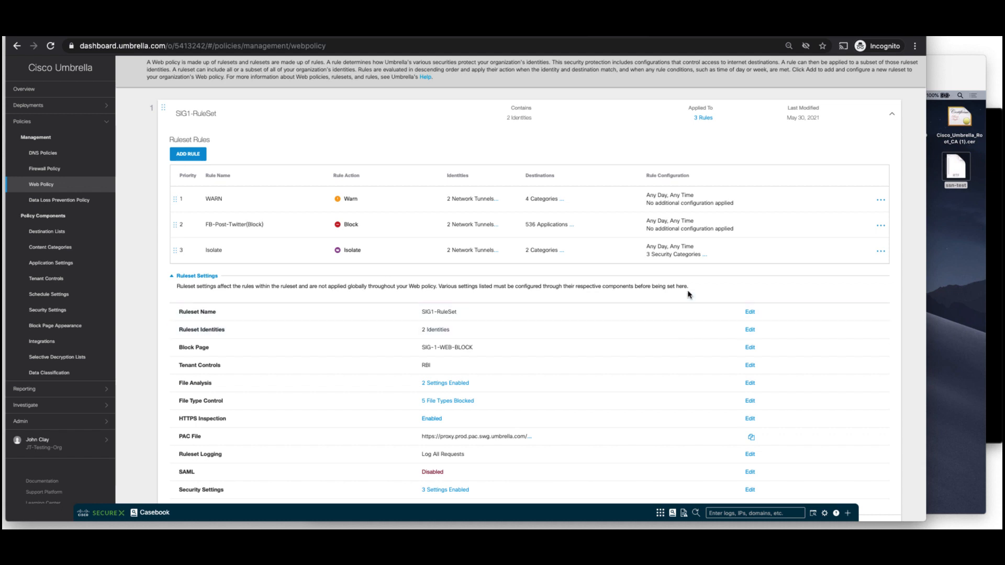
scroll(689, 277, "down", 3)
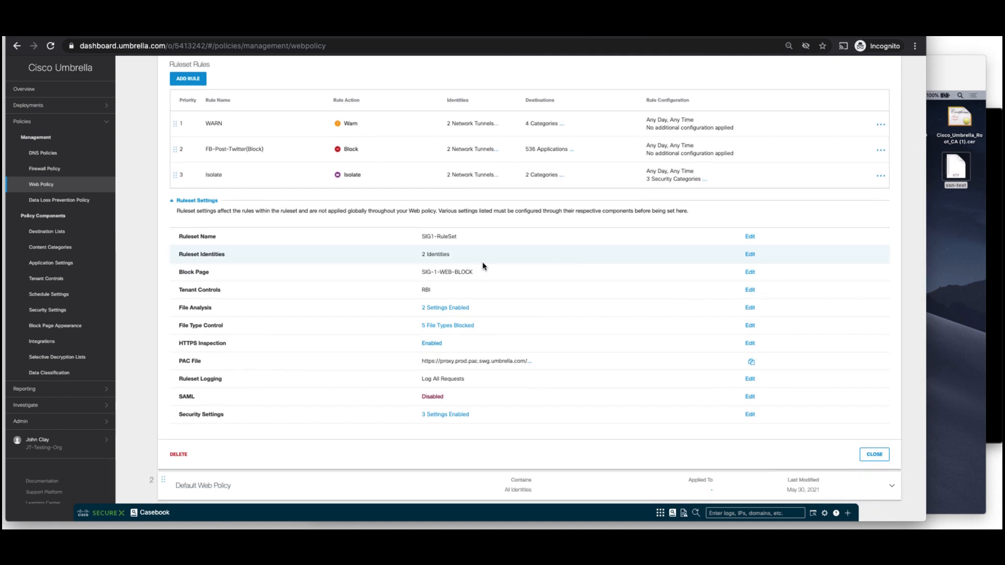
left_click(750, 255)
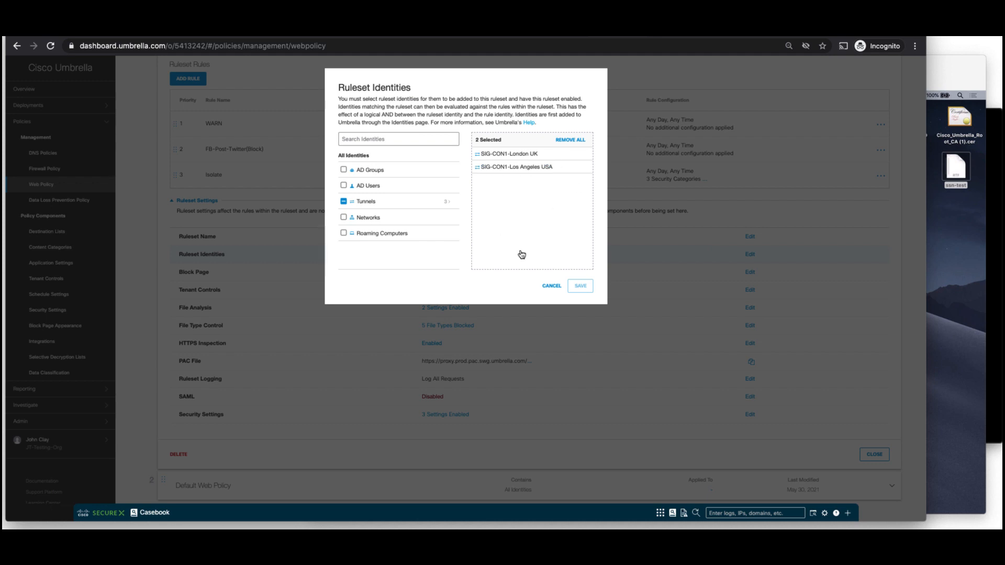
left_click(553, 288)
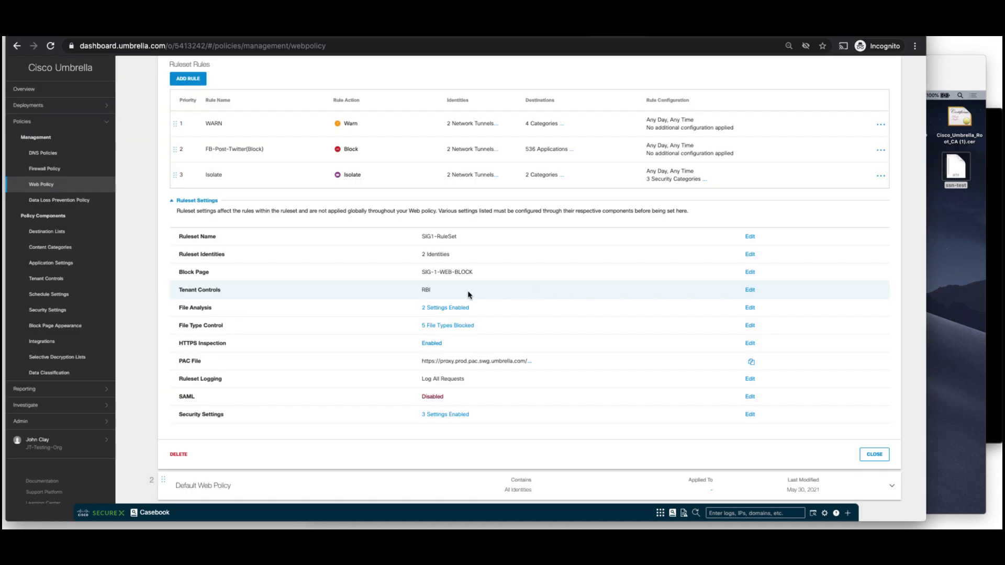
Inspect the SIG1-RuleSet tenant controls, including Google G Suite, and its file type control selections without saving changes
left_click(753, 291)
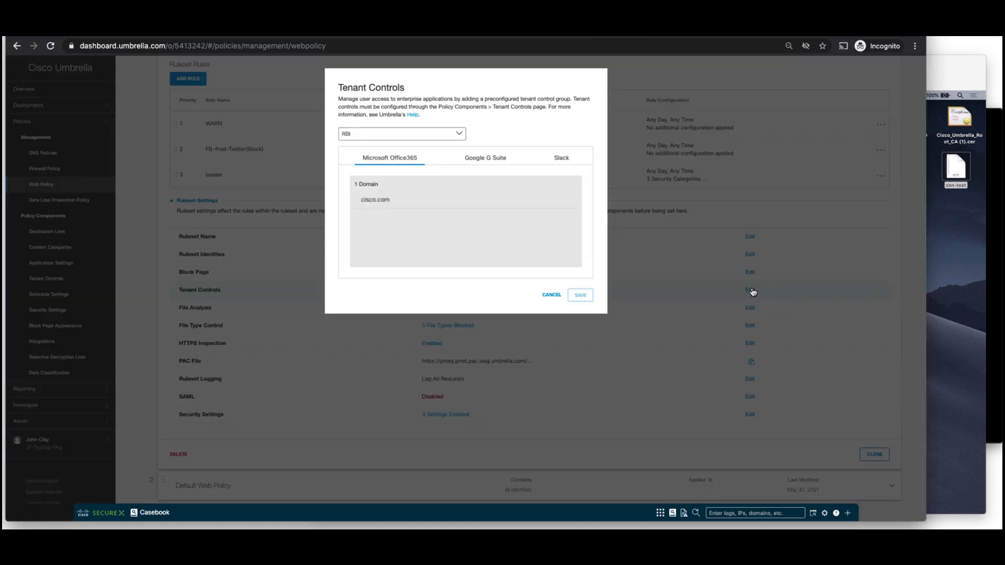
left_click(490, 159)
left_click(553, 295)
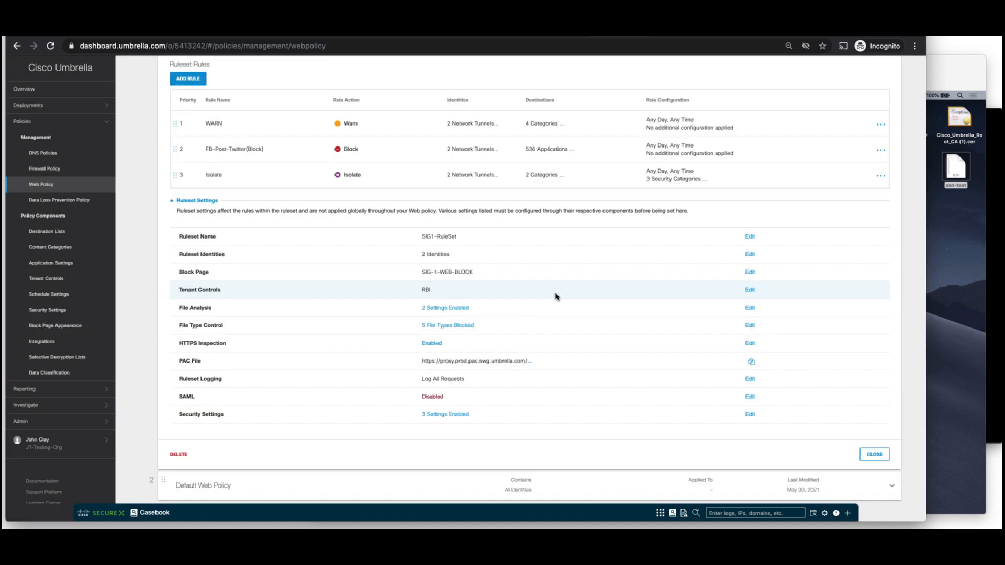
scroll(613, 292, "down", 1)
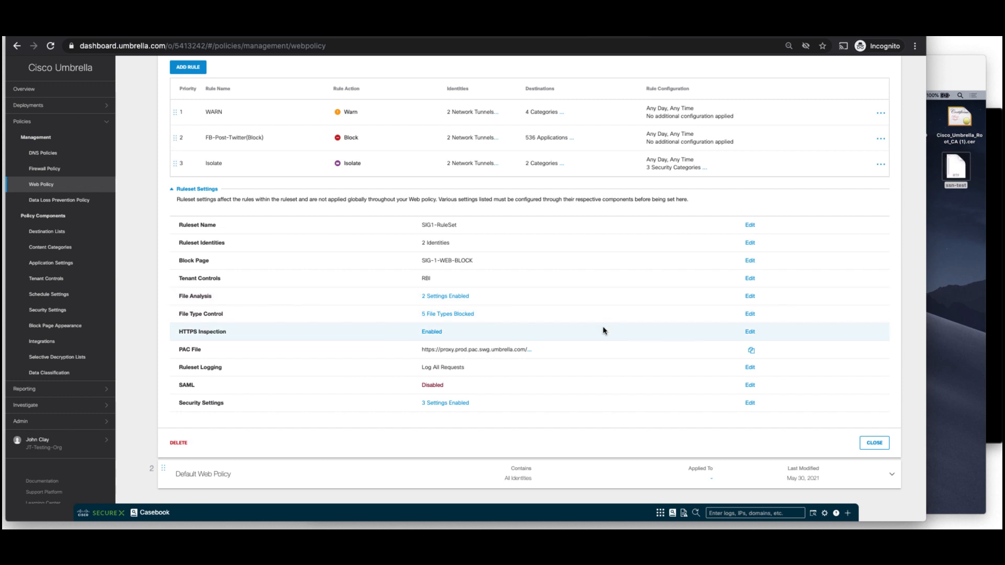
left_click(750, 316)
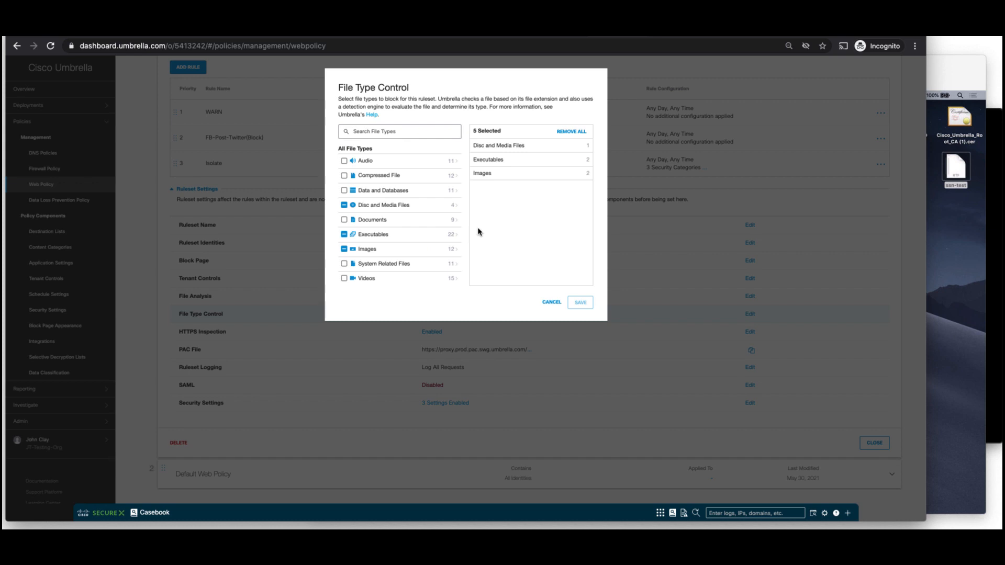
left_click(551, 302)
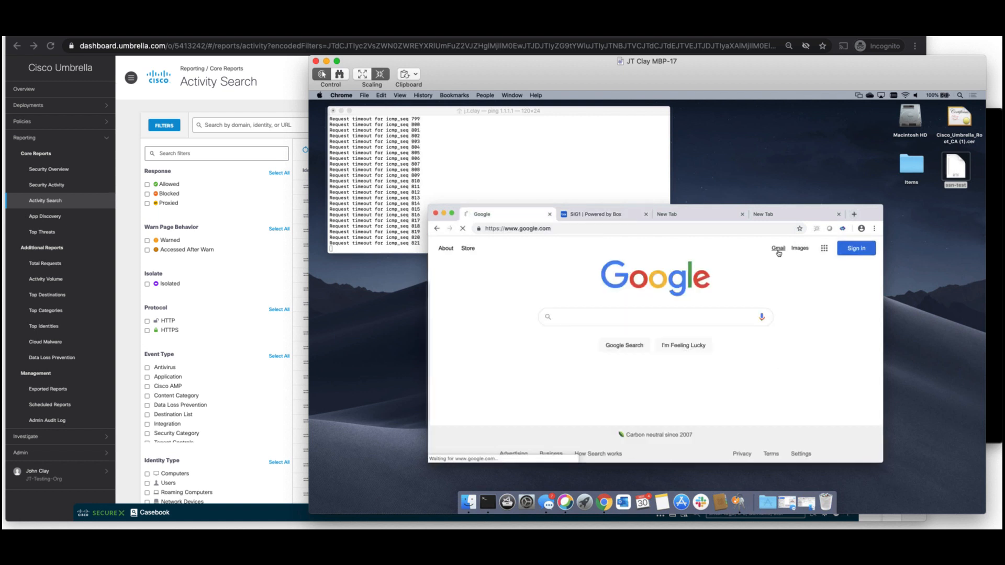
Try to sign in to Gmail with the existing account on the test Mac to test the tenant controls
left_click(779, 249)
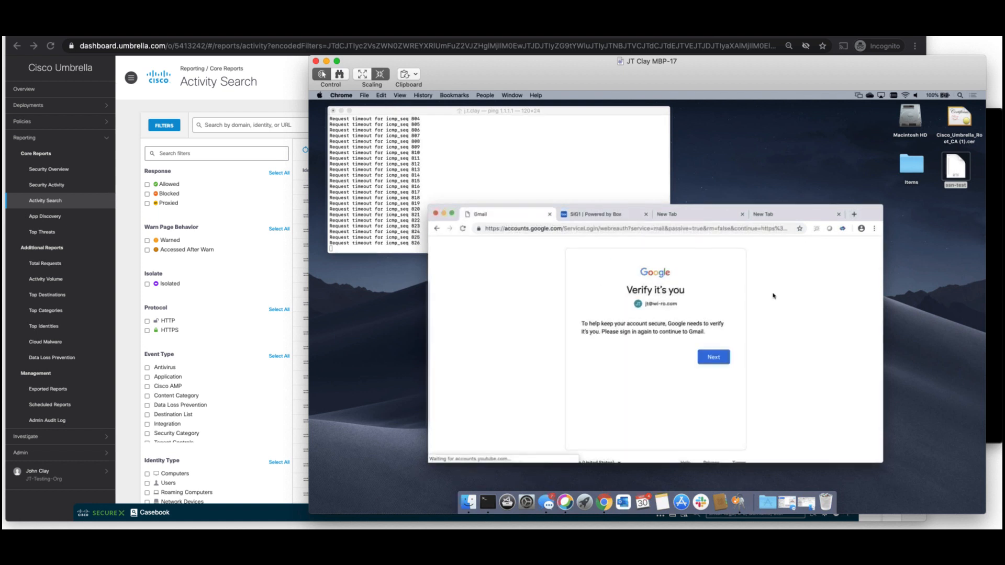
left_click(711, 359)
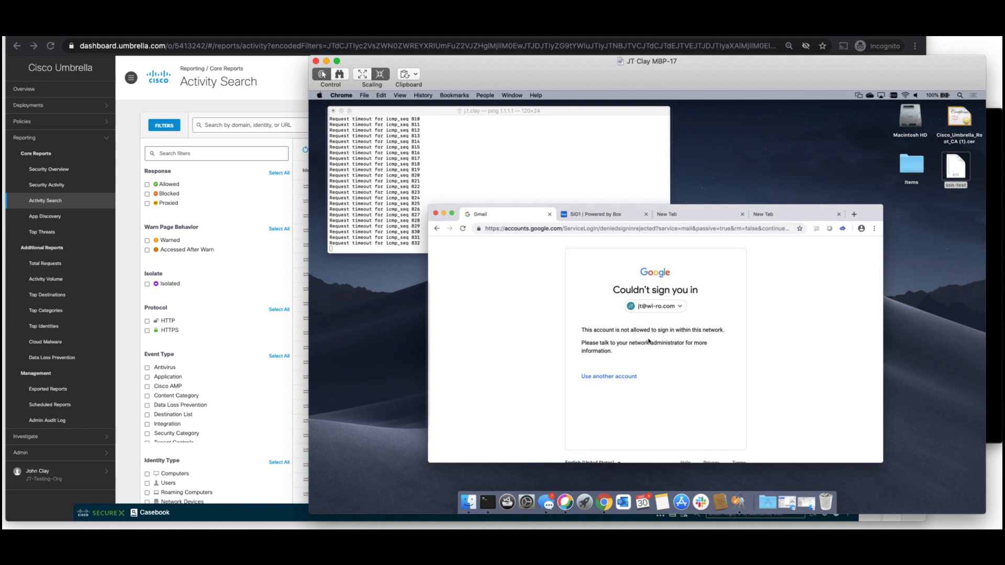
Try to download Slack-4.0.0-macOS.dmg from the SIG1 folder in Box to test file type blocking
left_click(596, 215)
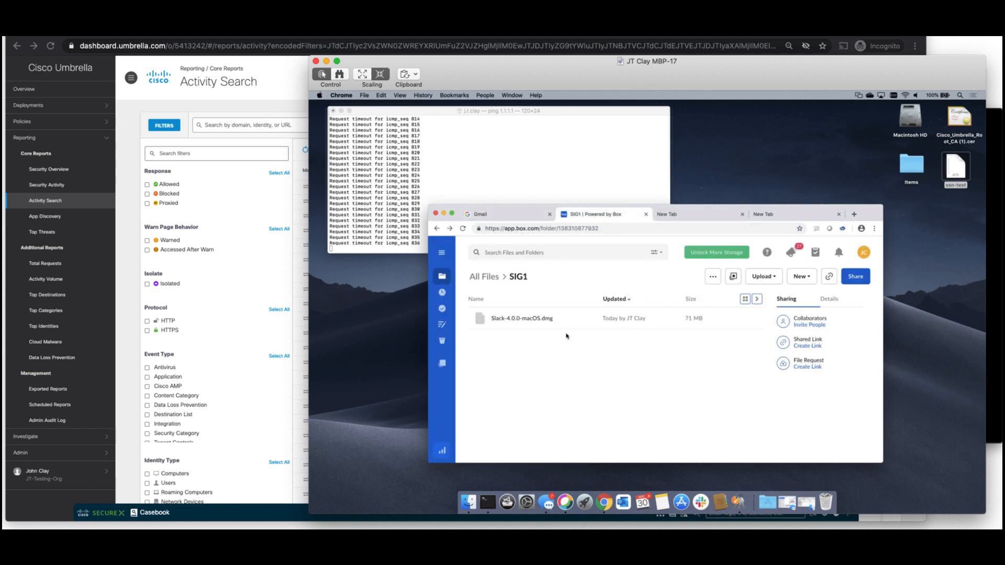
left_click(536, 323)
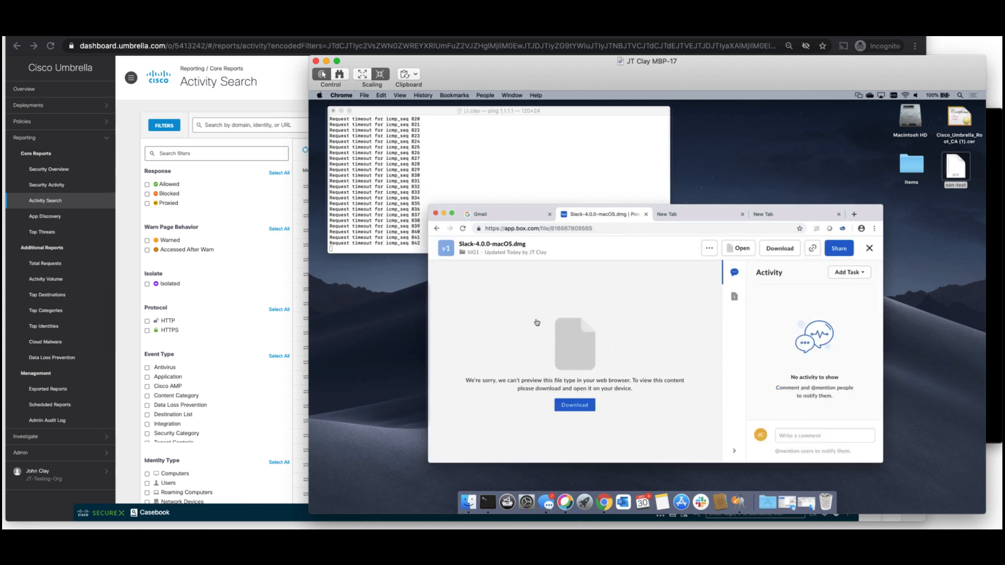
left_click(581, 410)
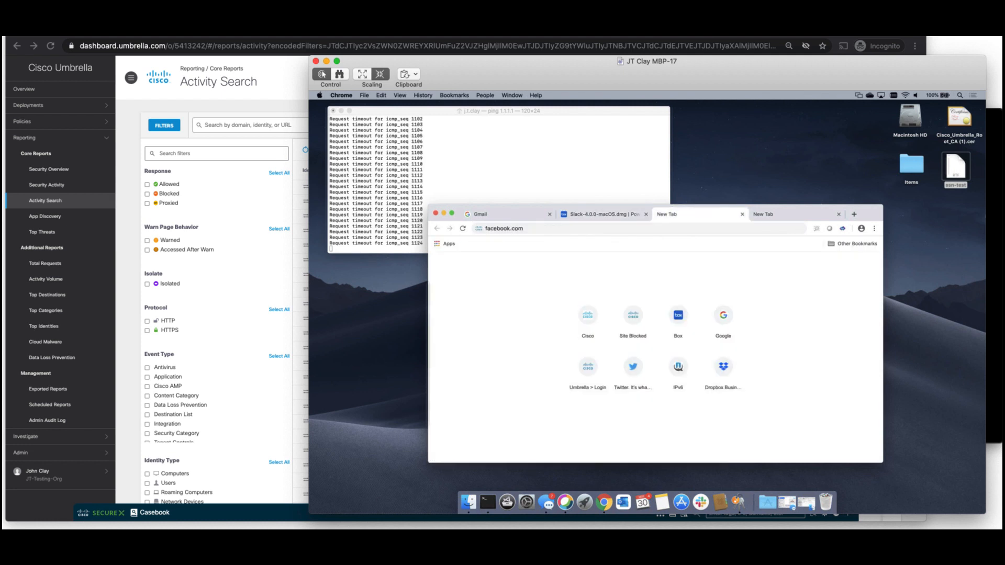
Open facebook.com and match.com in separate browser tabs on the test Mac to test the web policy's content filtering
left_click(600, 230)
key("Return")
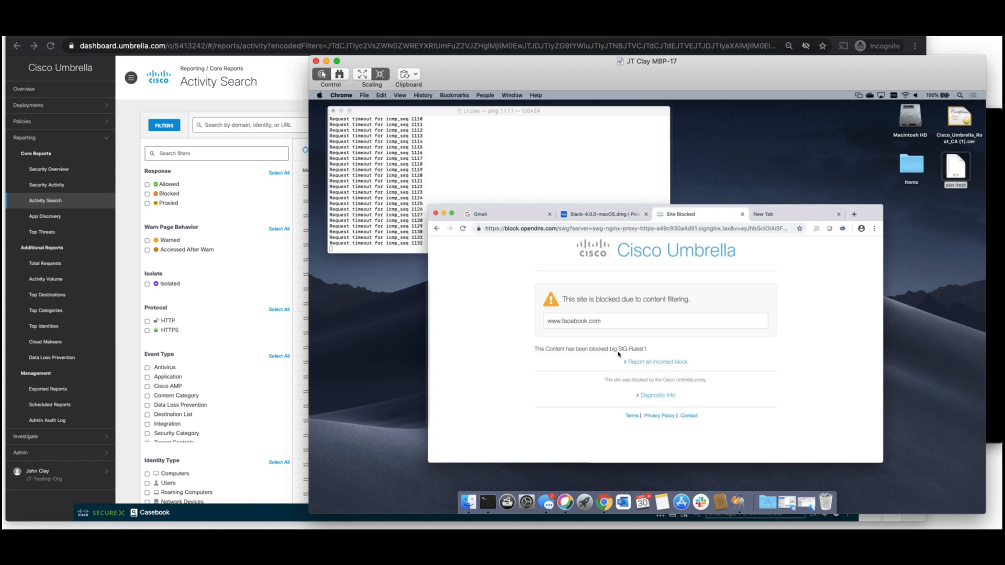
left_click(767, 214)
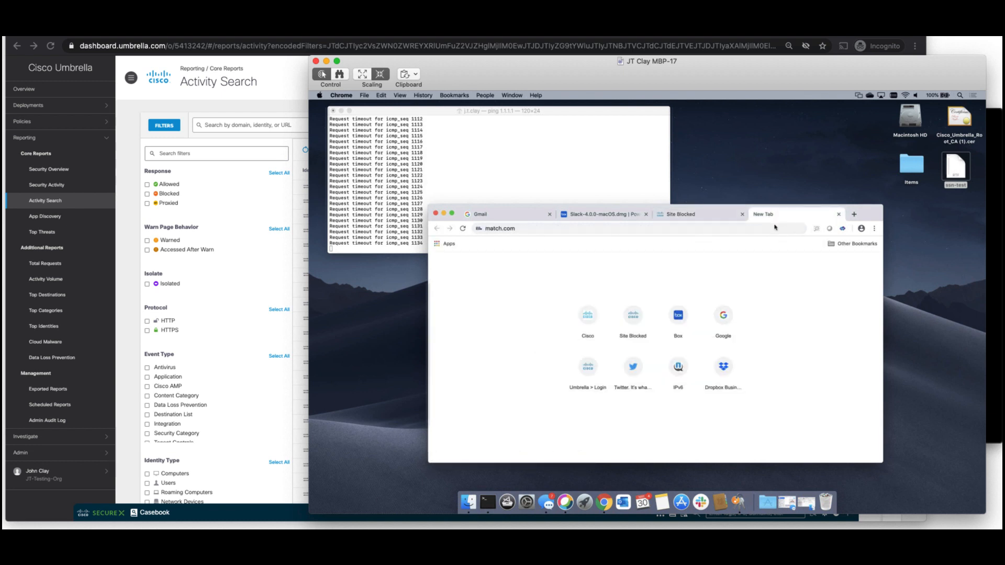
left_click(769, 228)
key("Return")
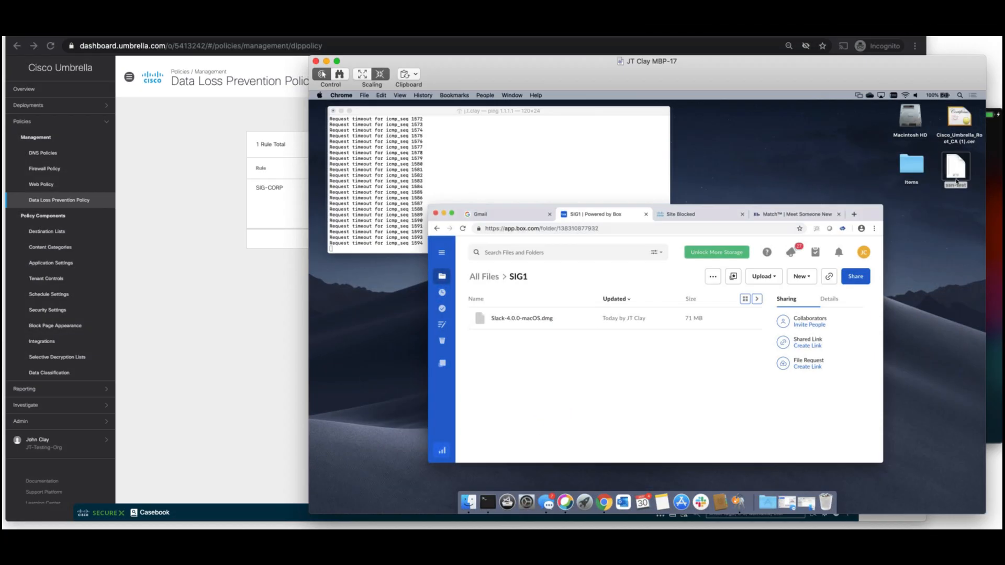
left_click_drag(955, 173, 607, 380)
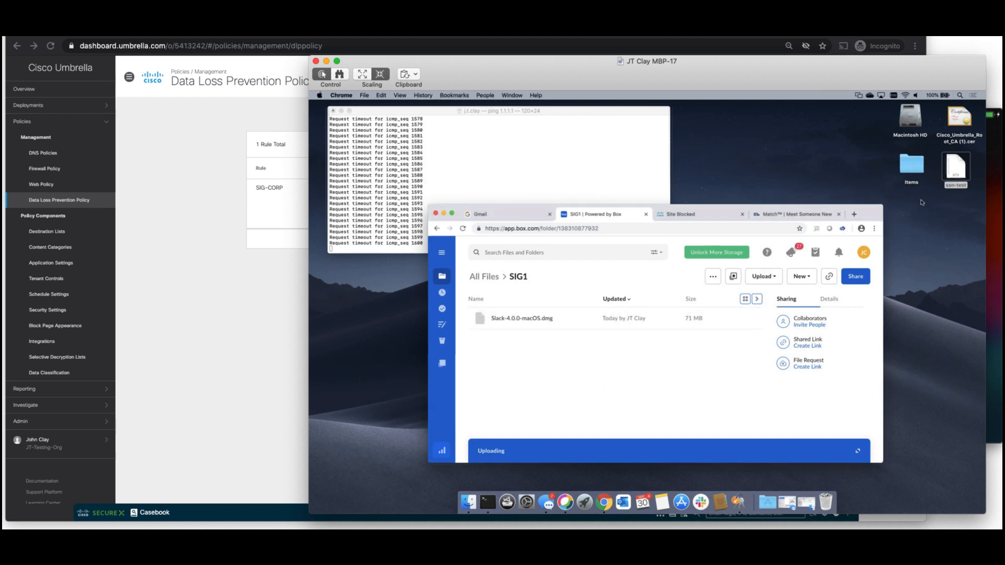
double_click(956, 172)
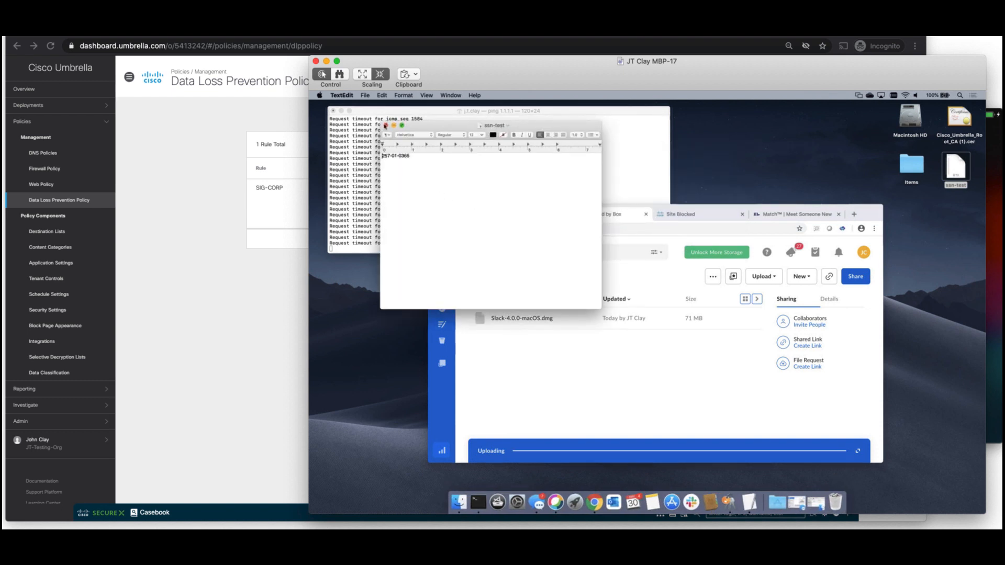
left_click(386, 126)
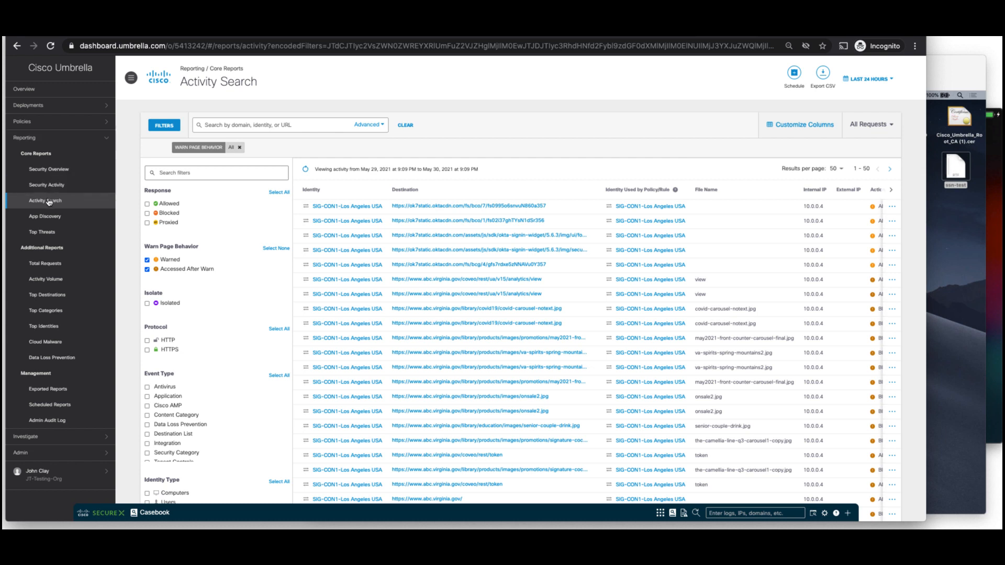
Examine the actions and categories of the Warned and Accessed After Warn requests in the Umbrella Activity Search report
scroll(377, 208, "right", 5)
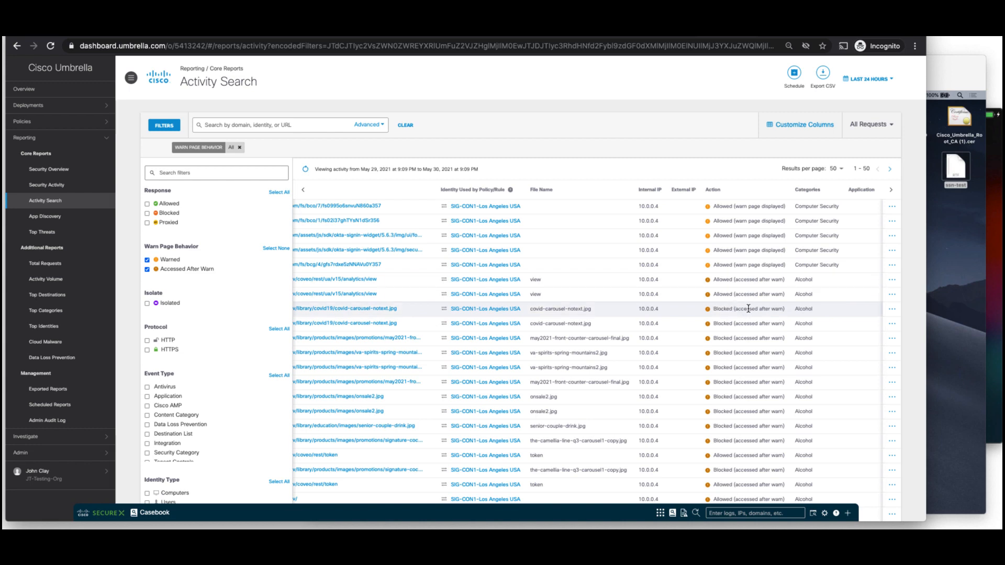
scroll(772, 308, "down", 2)
scroll(772, 307, "down", 6)
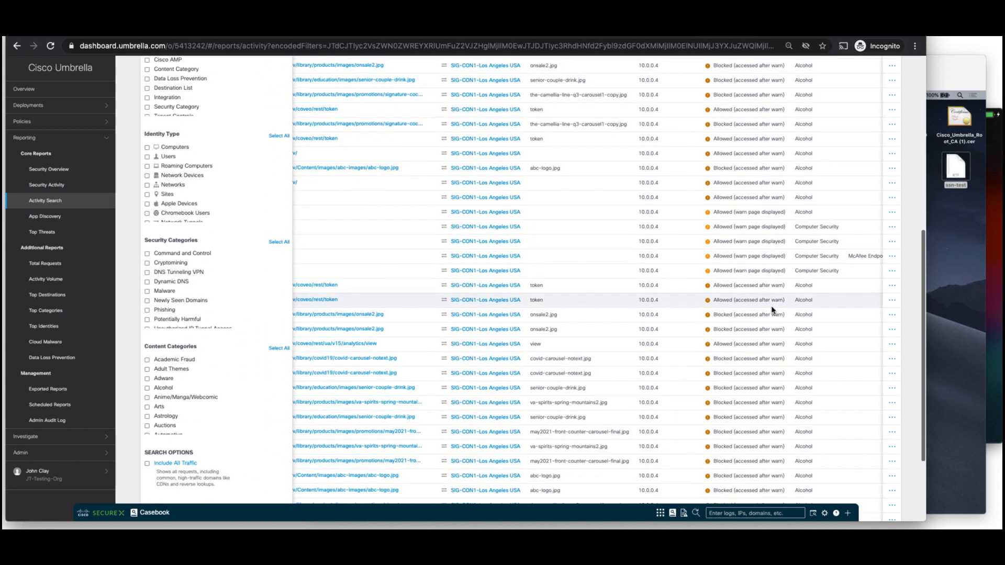
Remove the Warned and Accessed After Warn filters, filter the activity by the Blocked response, and review the blocked requests' categories and applications
scroll(366, 293, "up", 10)
left_click(147, 266)
left_click(147, 256)
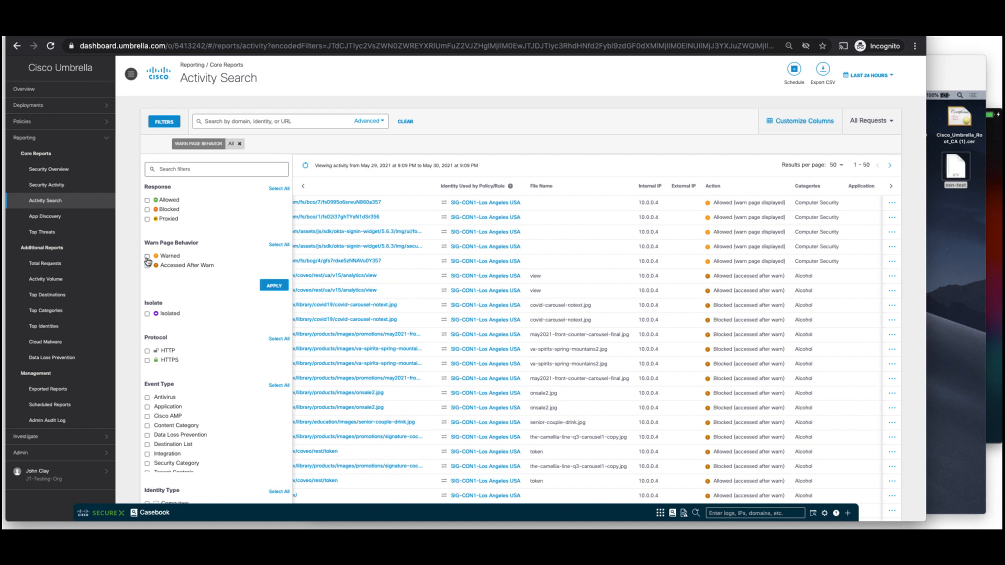
left_click(274, 285)
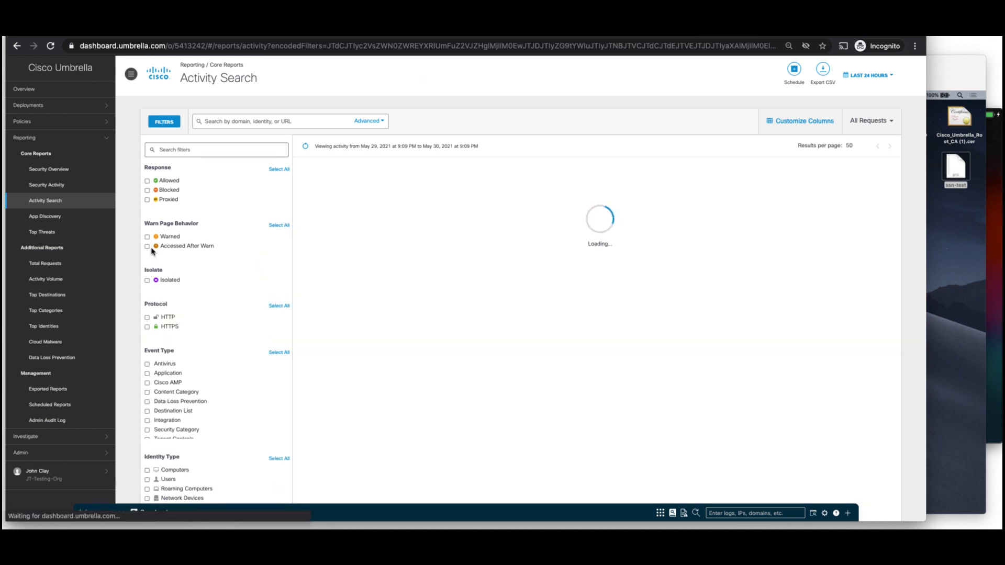
left_click(148, 190)
left_click(272, 219)
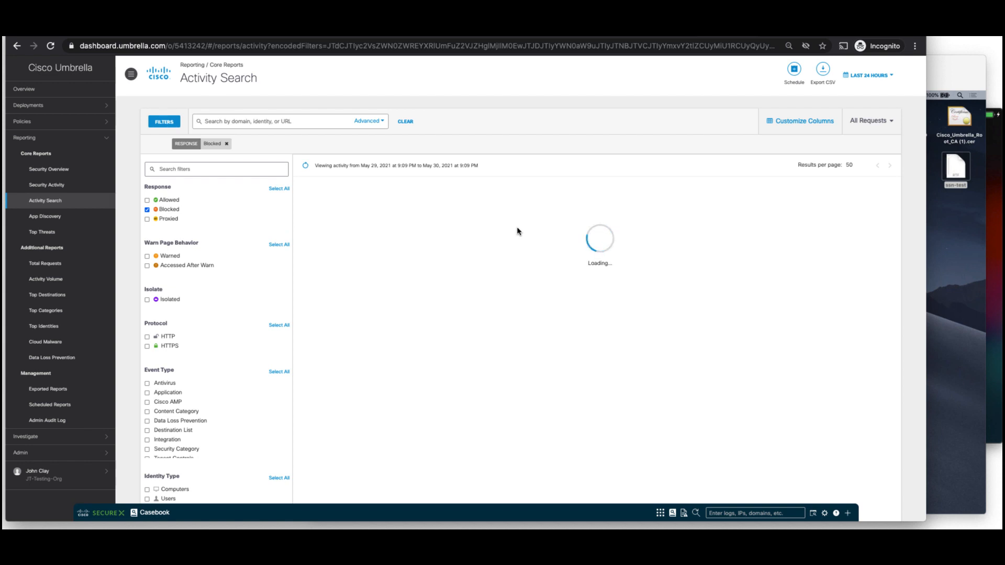
scroll(517, 231, "right", 5)
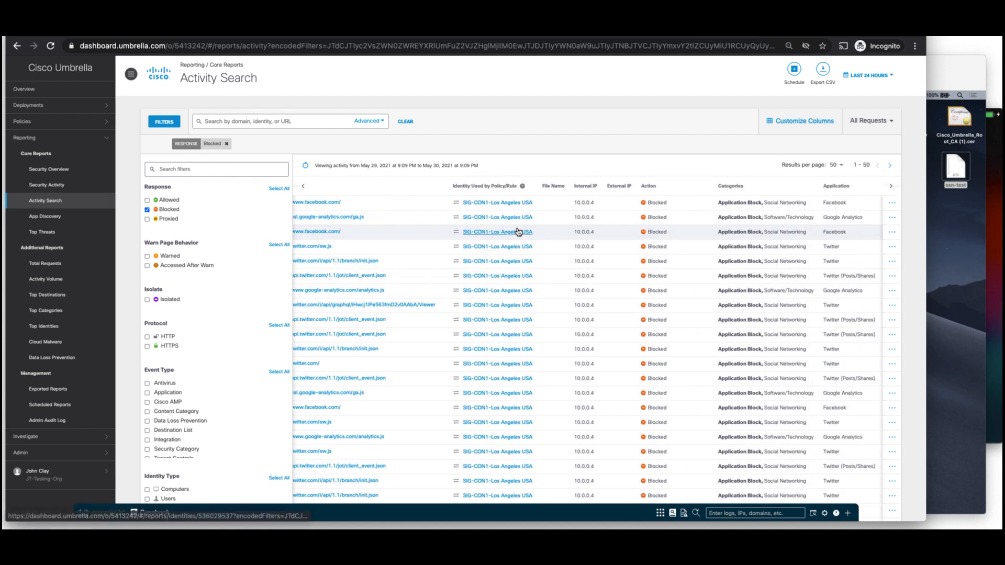